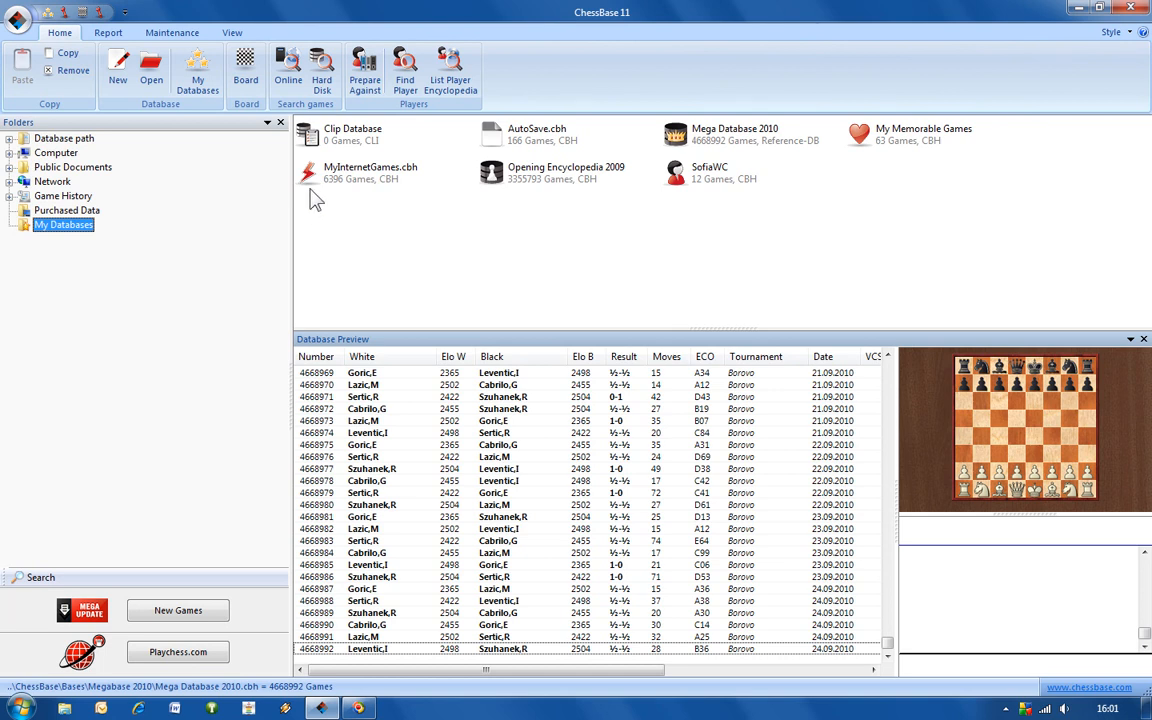
Set up an online database search for the player Anand, limited to his wins with White.
left_click(292, 80)
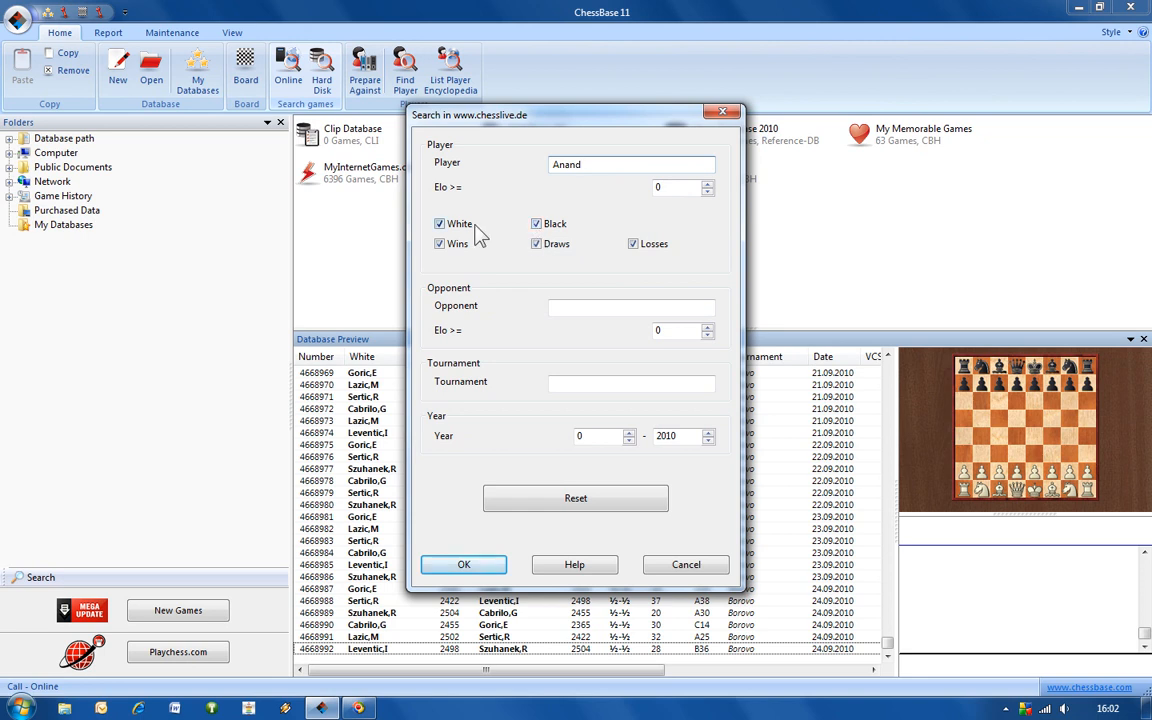
left_click(555, 226)
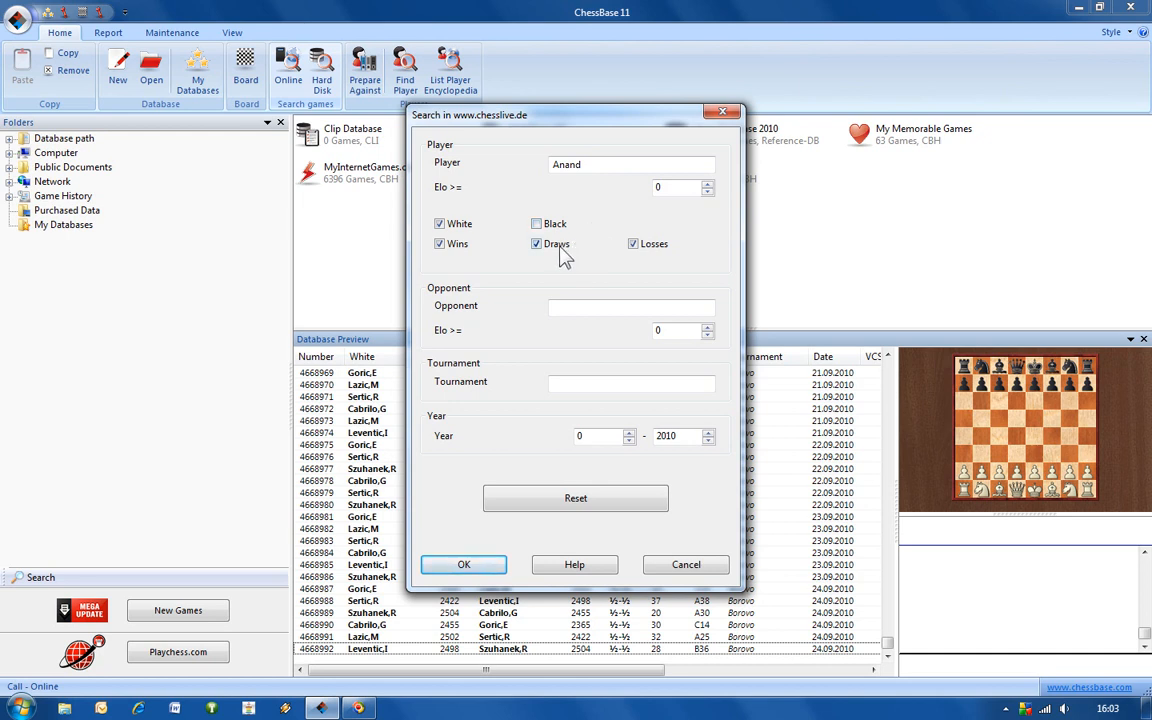
left_click(560, 250)
left_click(661, 250)
Limit the search to the years 2009 to 2009, leaving opponent and tournament empty, and run it.
left_click(618, 314)
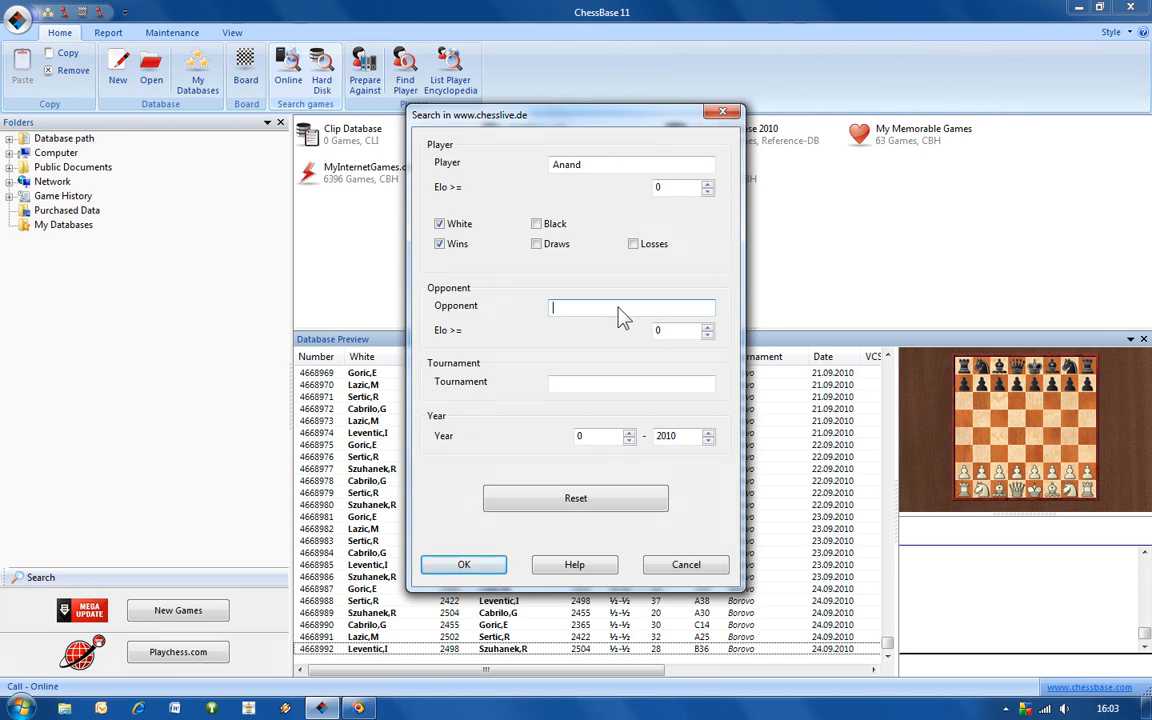
left_click(592, 396)
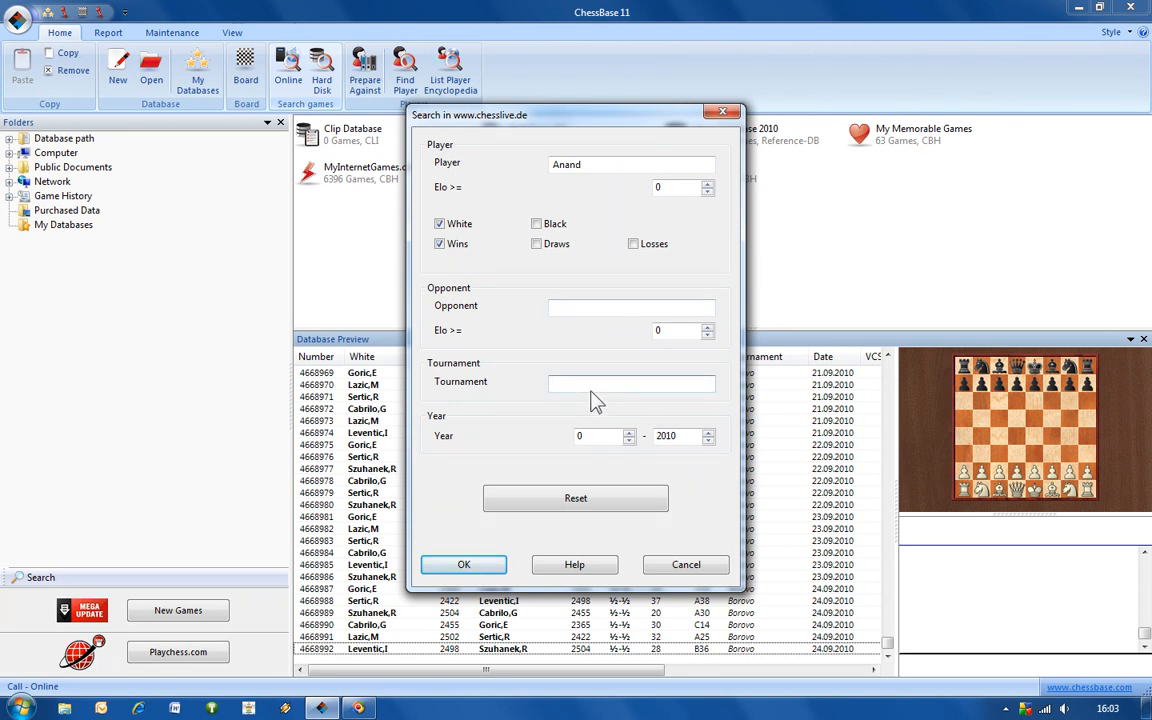
double_click(600, 440)
type("2009")
left_click(708, 441)
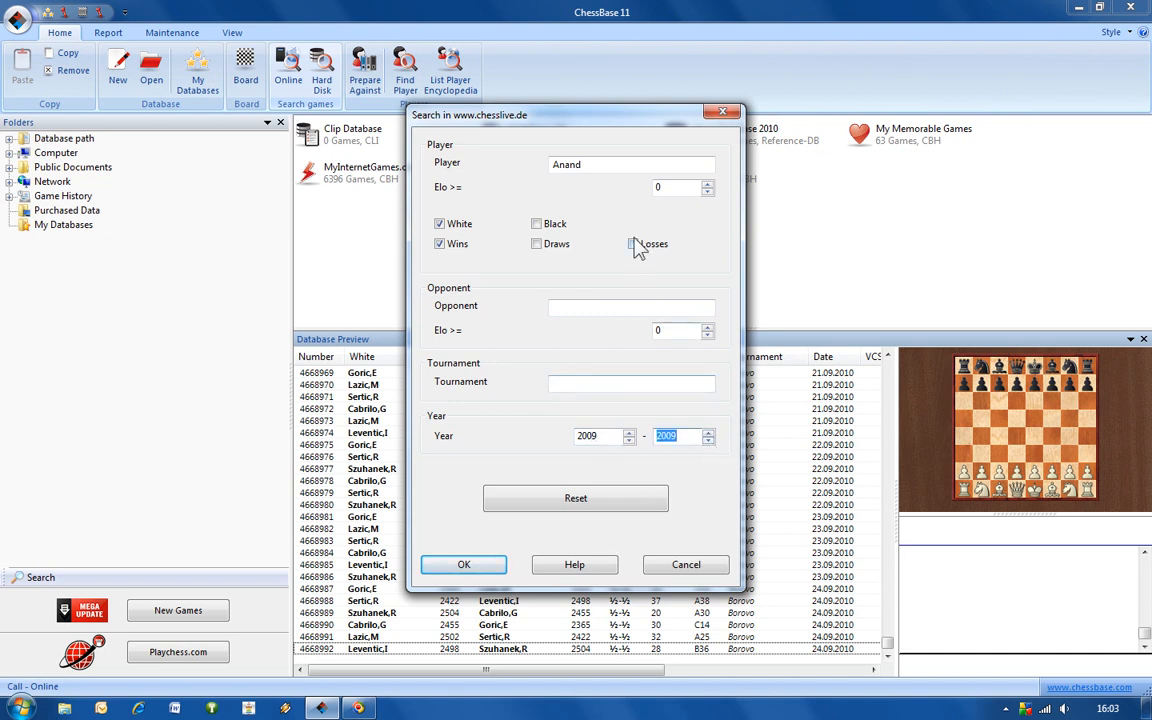
left_click(464, 566)
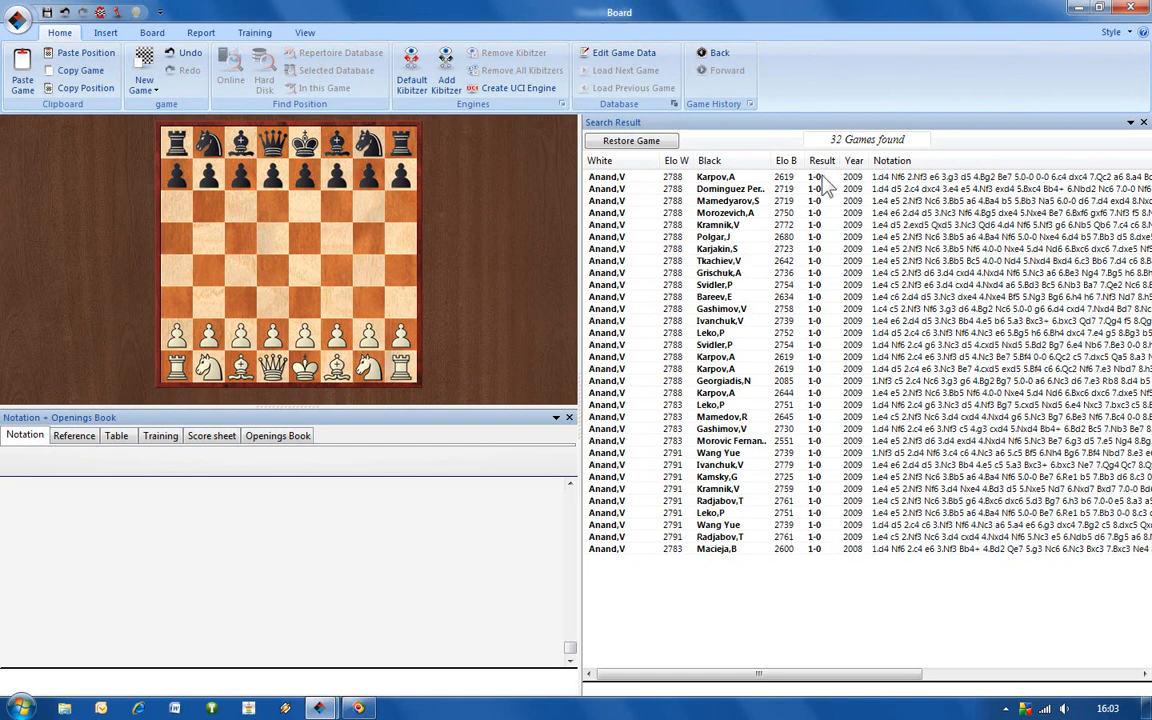
Load several of the found Anand games in turn, from the first Karpov game down to the one against Karjakin.
double_click(751, 180)
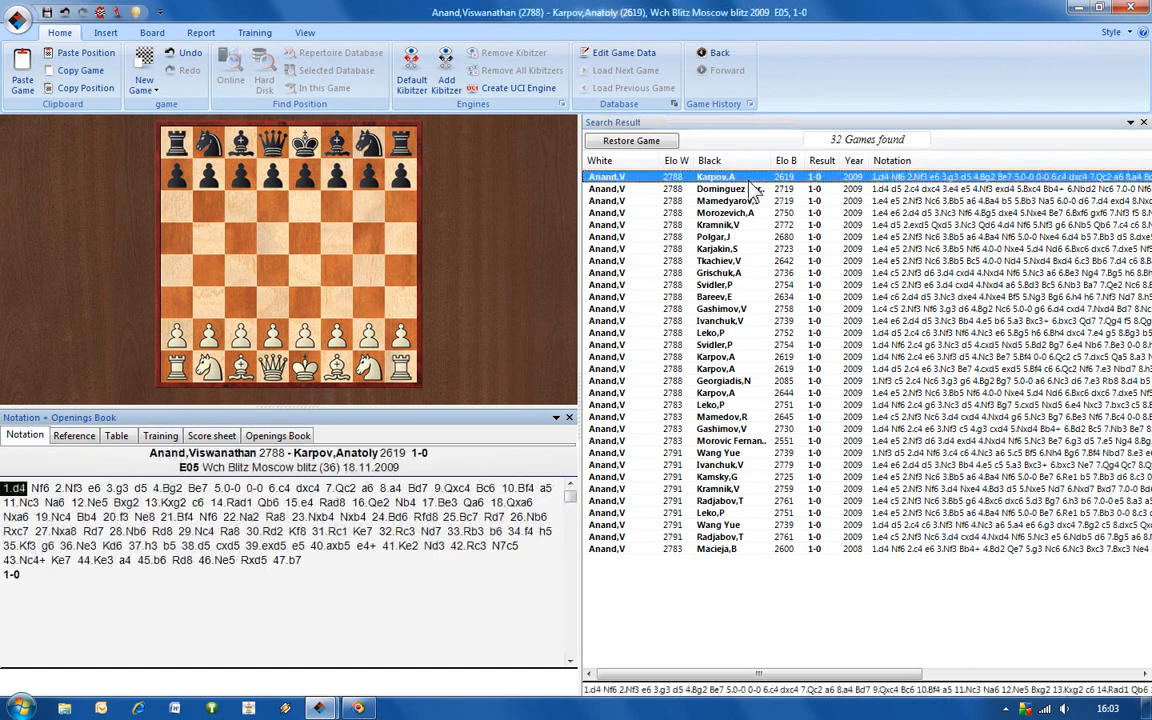
double_click(755, 190)
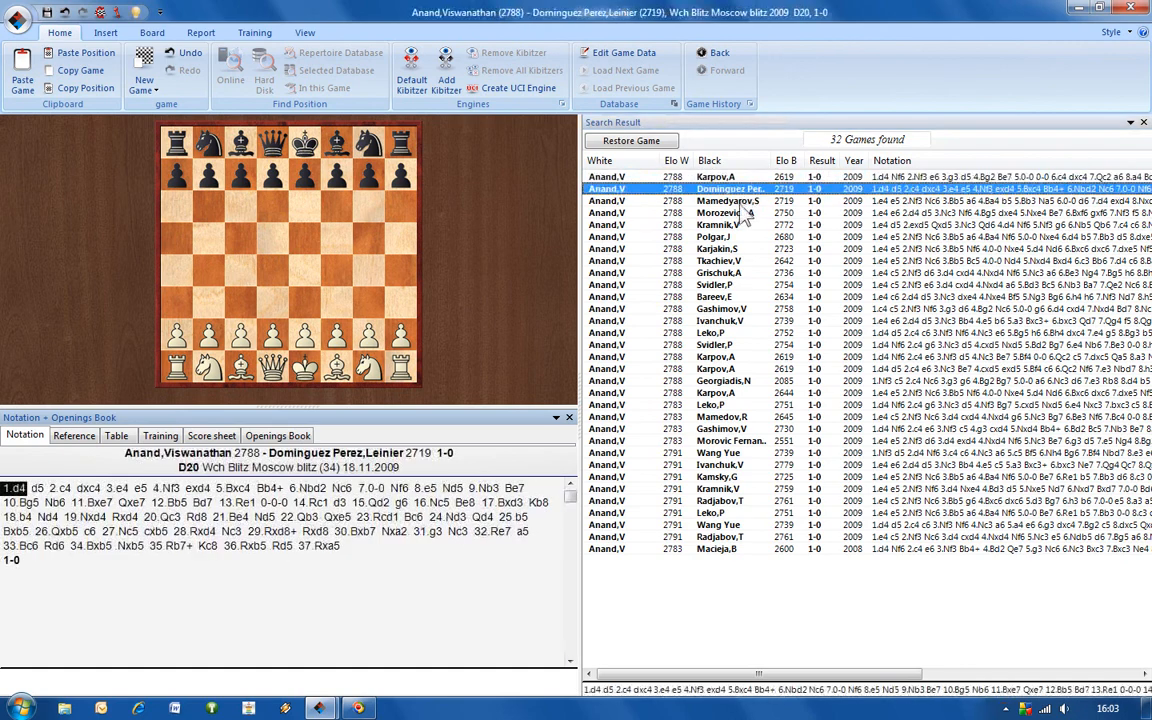
double_click(742, 202)
double_click(742, 213)
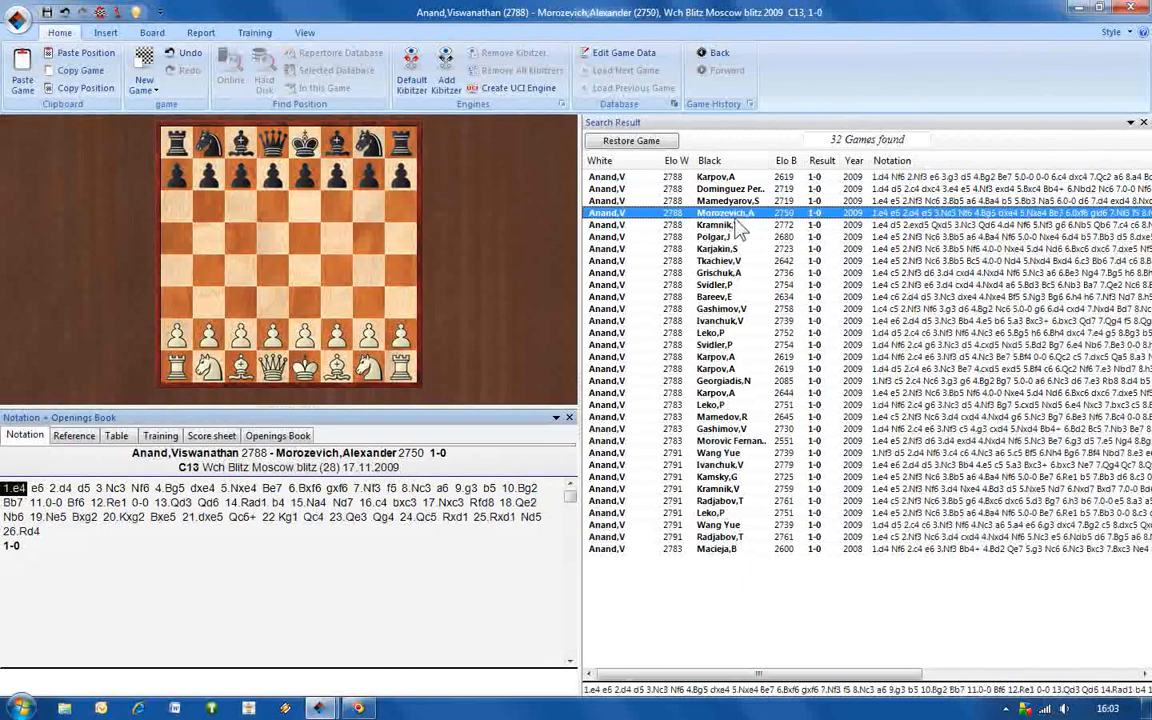
double_click(737, 225)
double_click(640, 249)
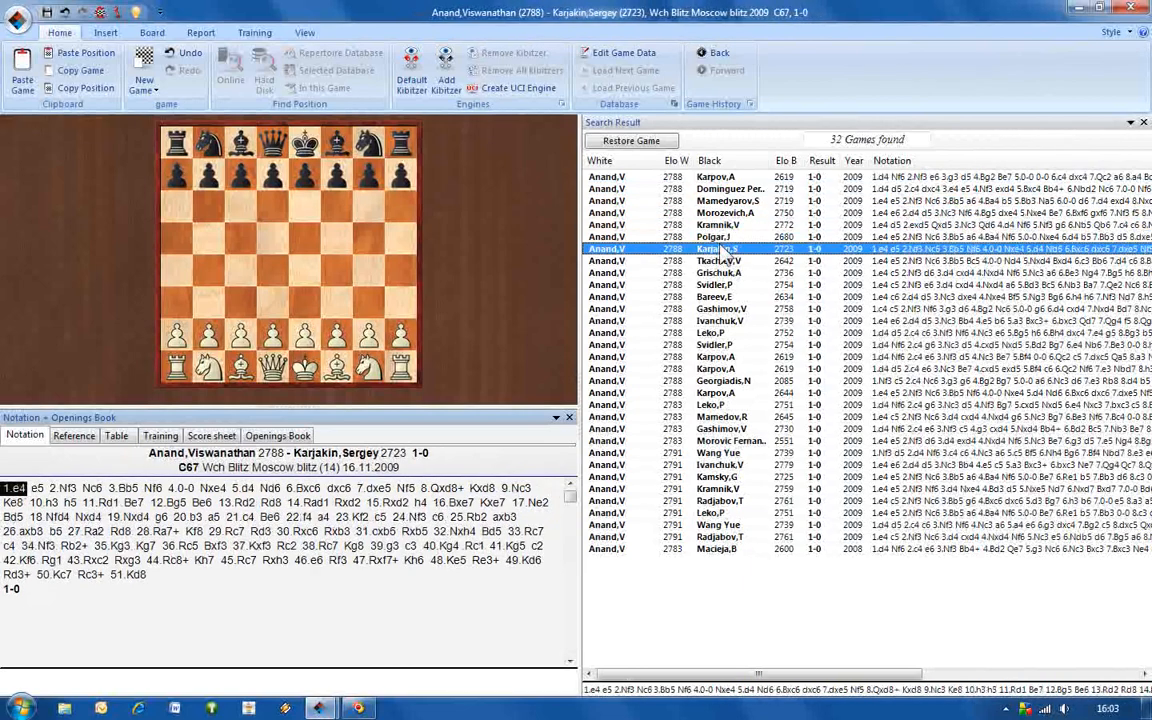
View the Karjakin game's positions from 20.b3 through 21...Be6 to 23.Kf2, and close the board window.
left_click(239, 517)
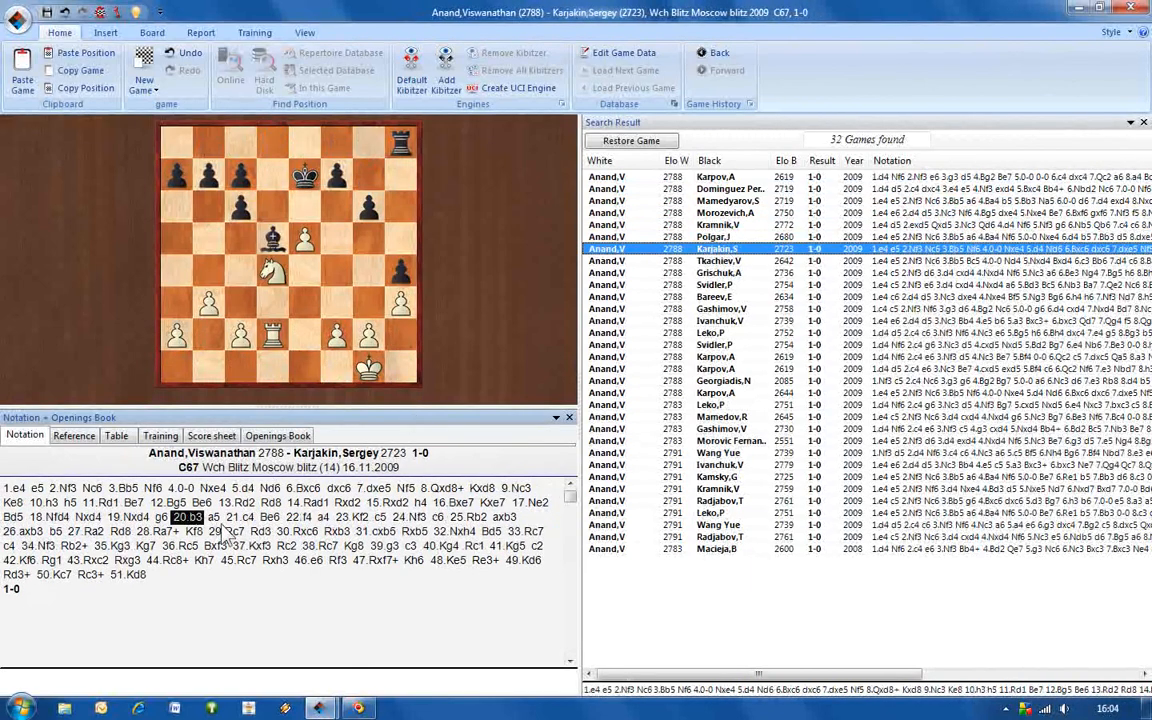
left_click(269, 517)
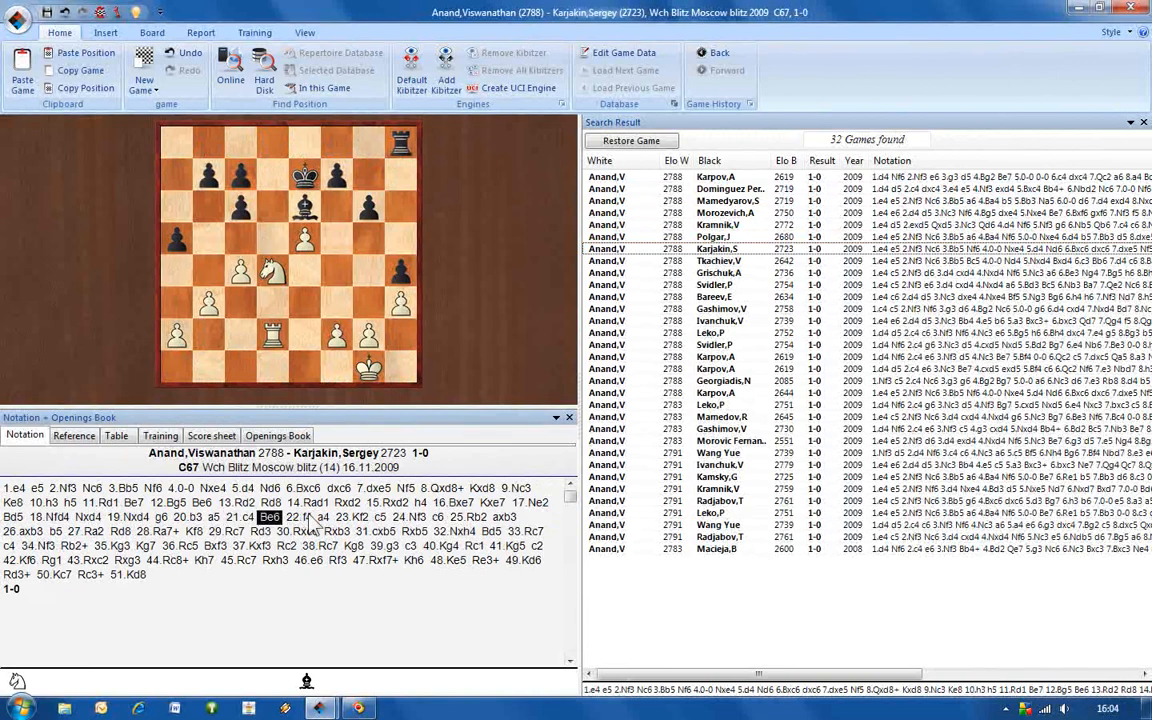
left_click(303, 517)
left_click(342, 518)
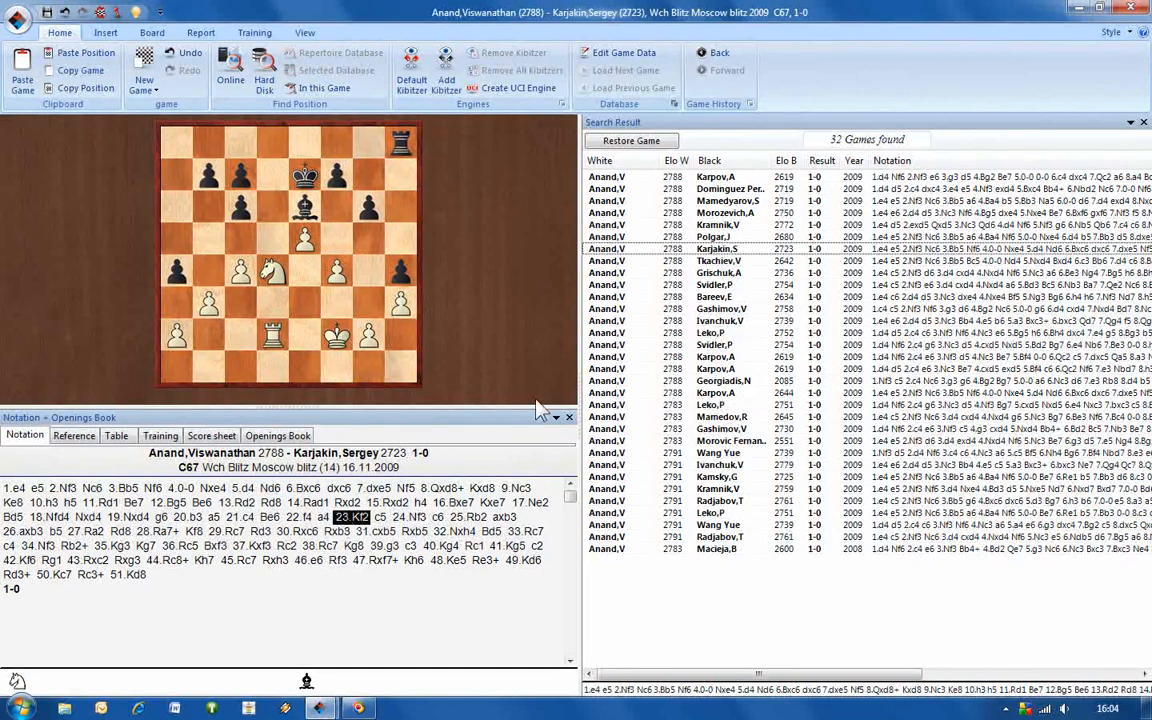
left_click(1131, 10)
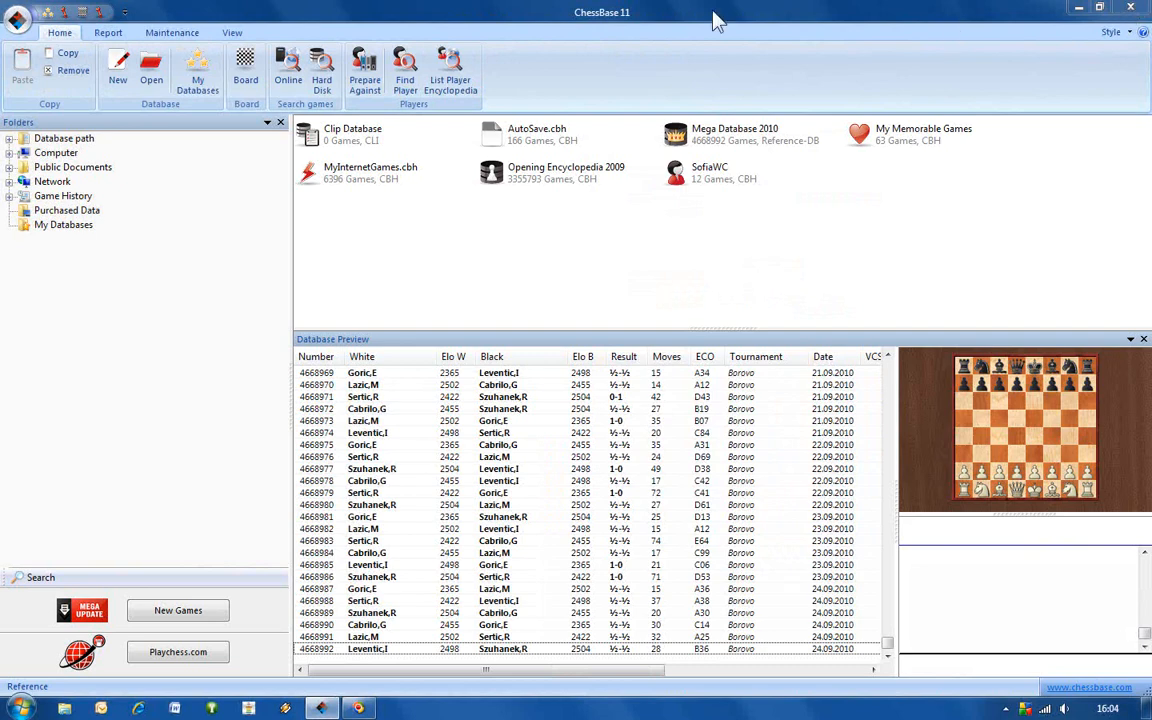
Open the SofiaWC database and load the round 12 game Topalov–Anand.
left_click(718, 180)
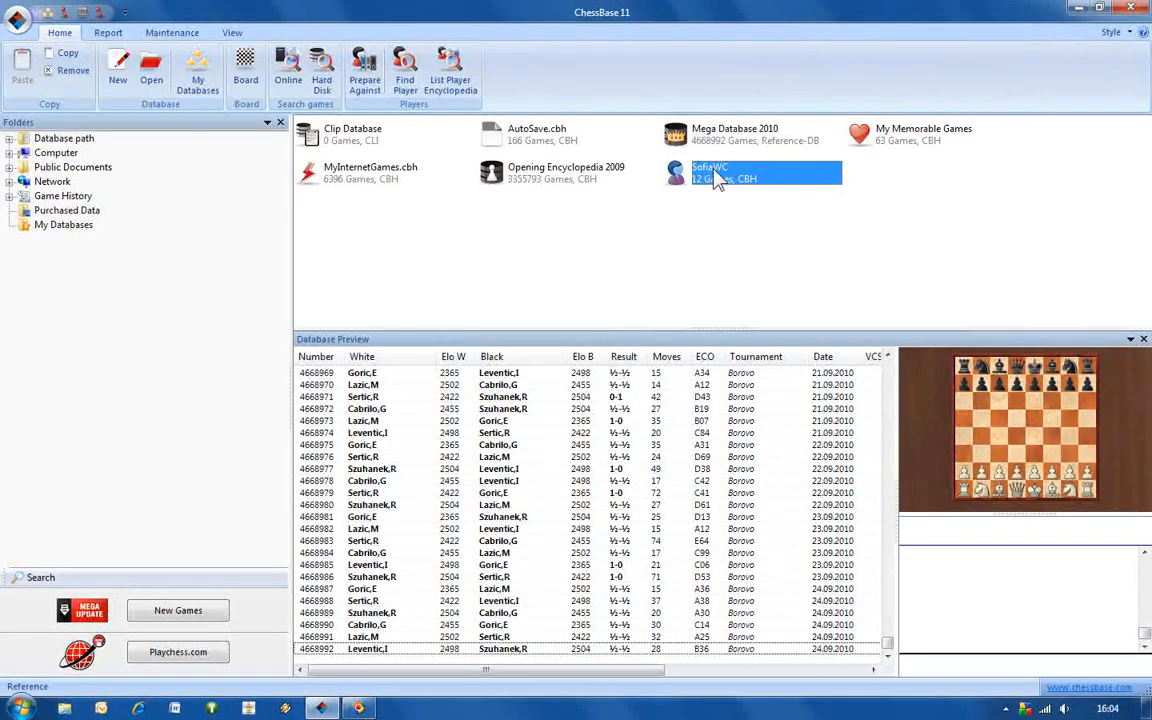
left_click(716, 172)
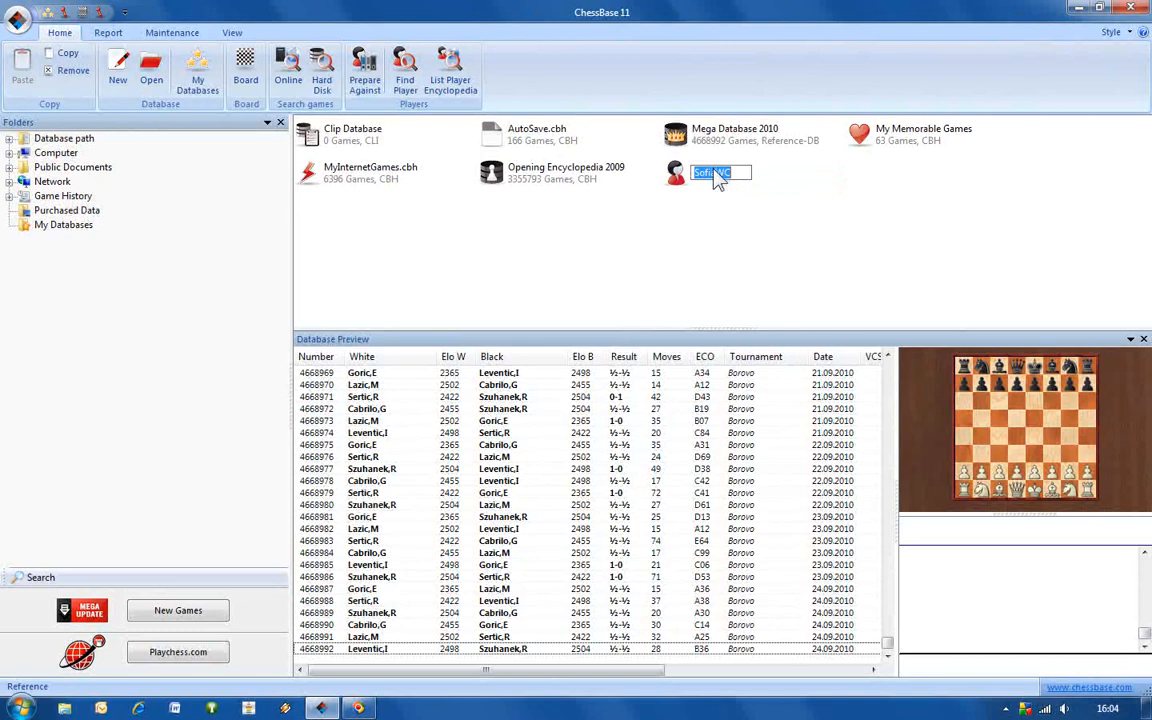
left_click(715, 199)
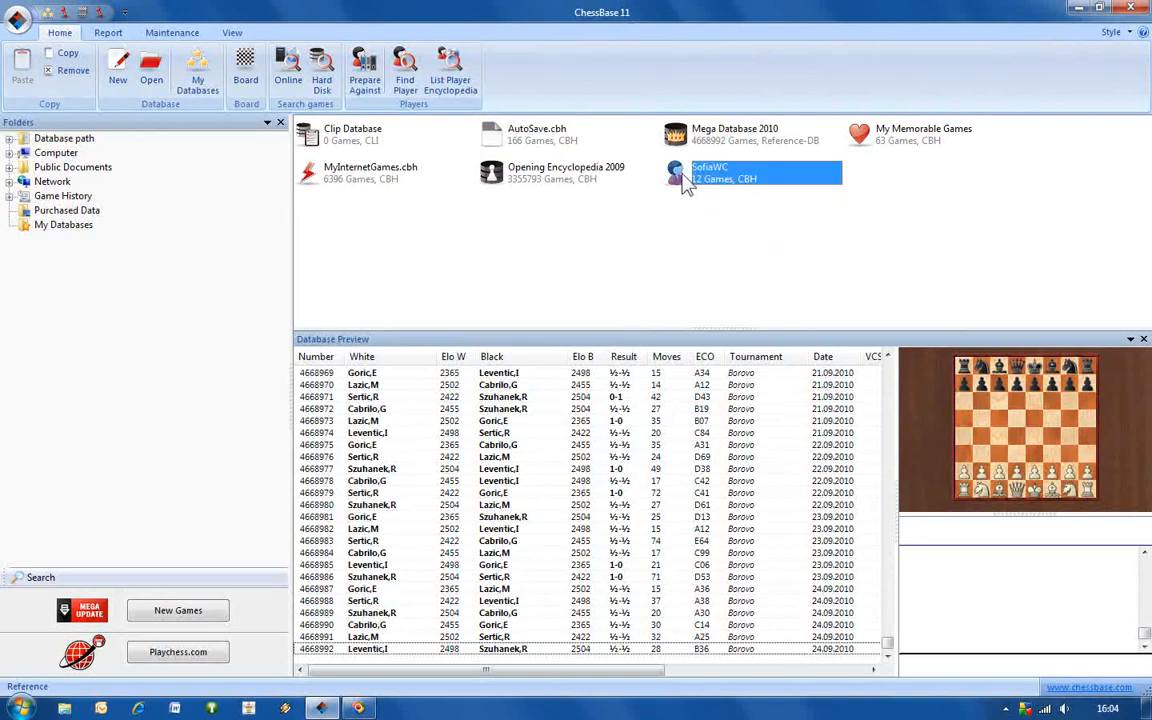
double_click(682, 178)
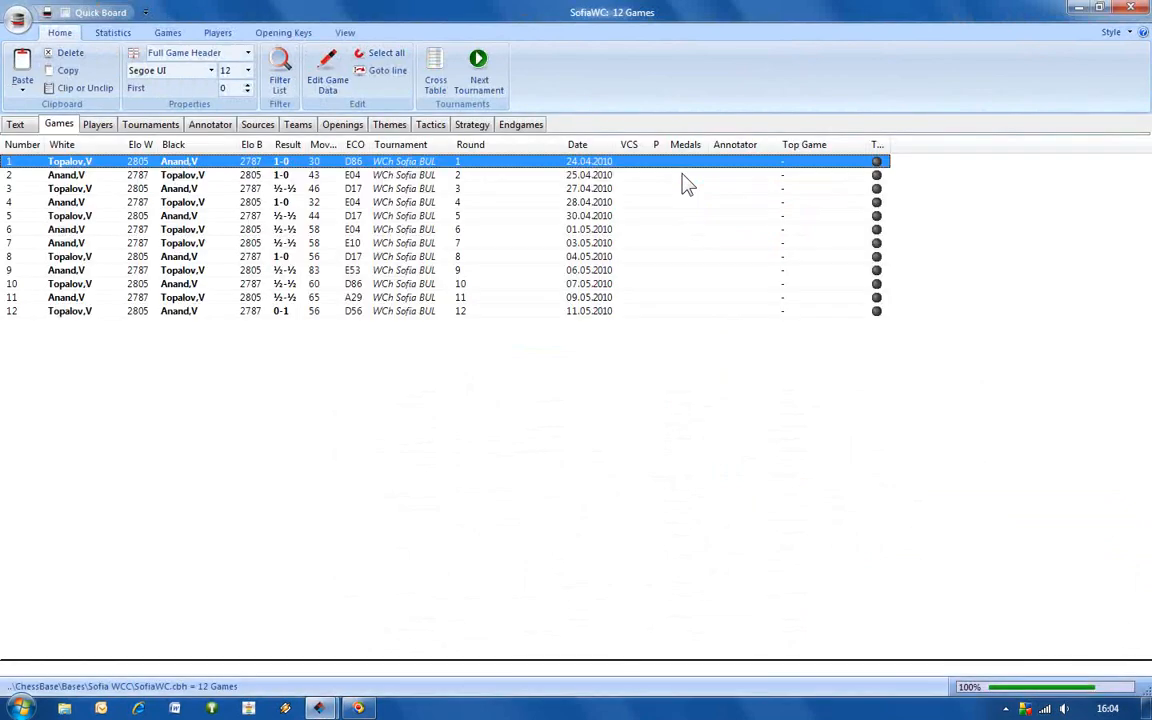
left_click(418, 311)
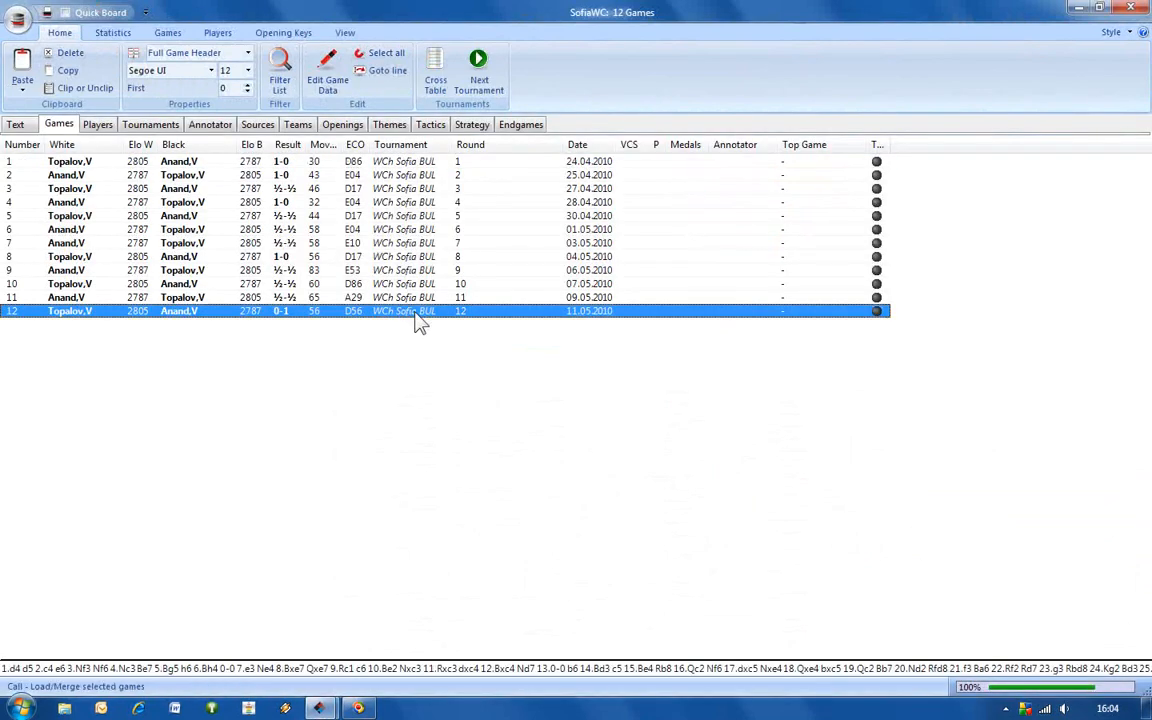
double_click(418, 312)
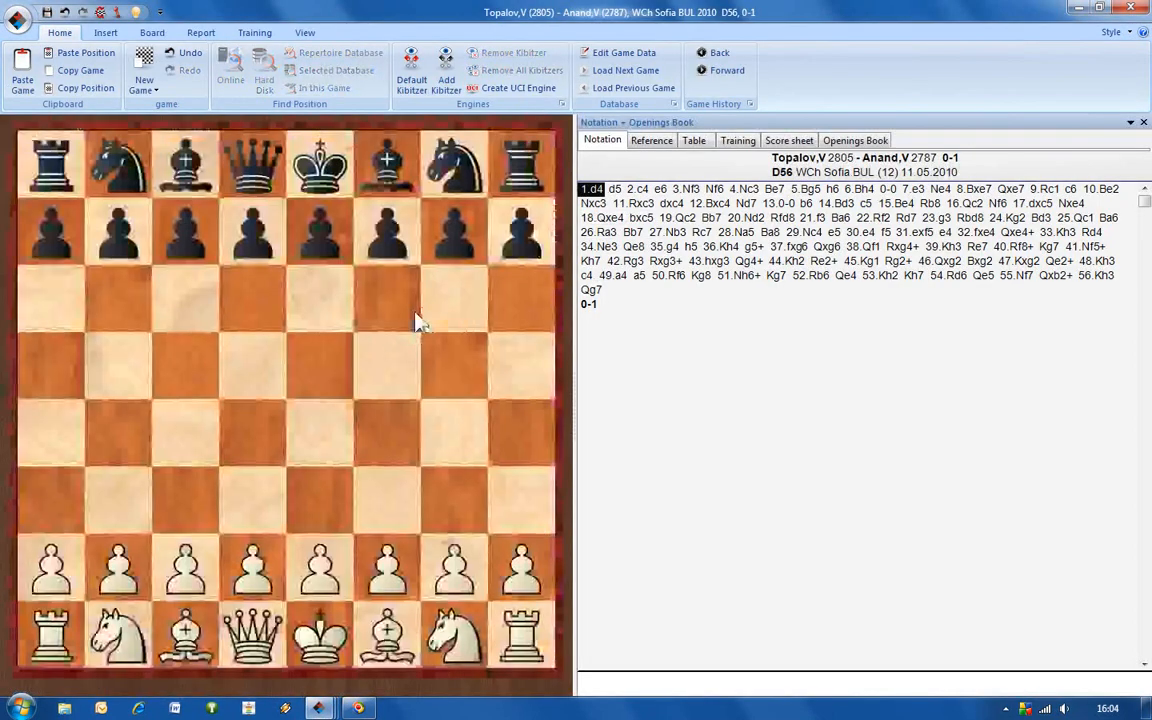
Go to the position after 16.Qc2, check its continuations in the openings book and return to the notation.
left_click(968, 205)
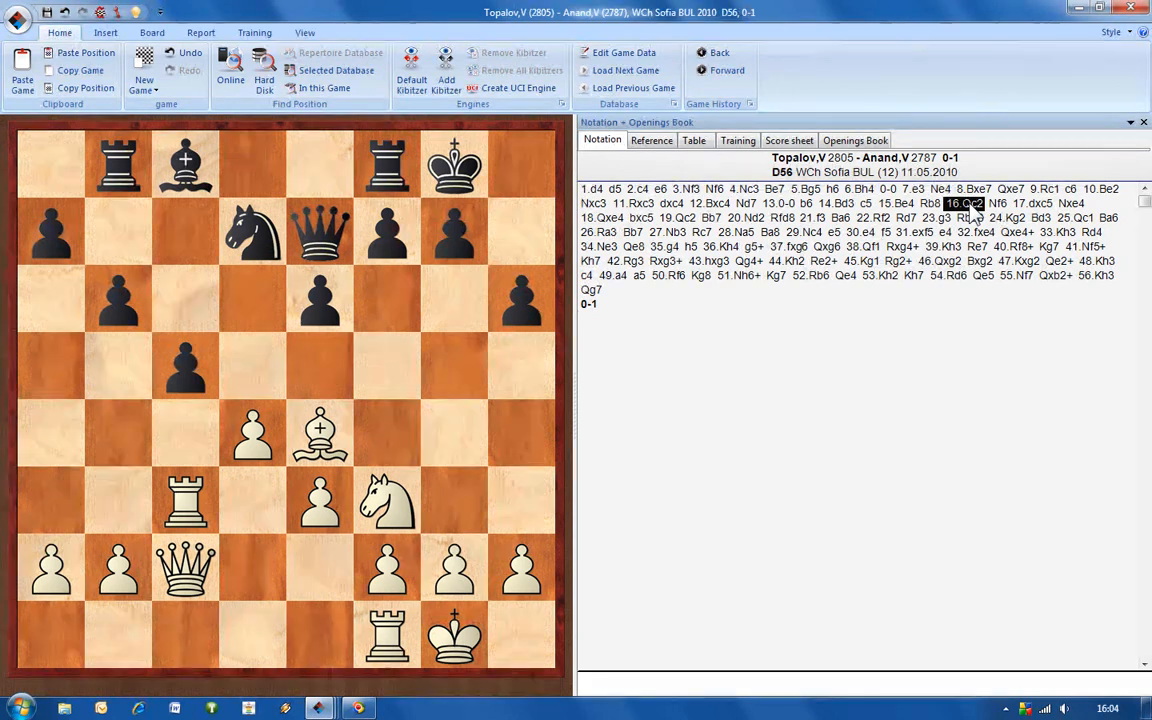
left_click(852, 141)
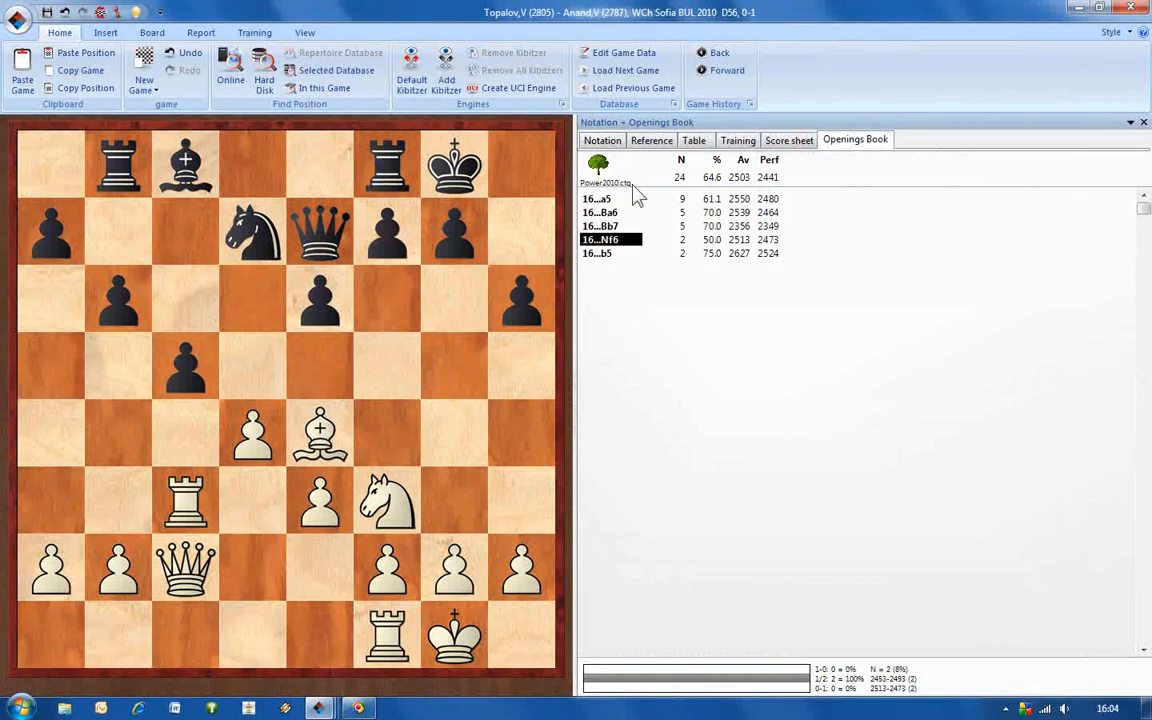
left_click(606, 143)
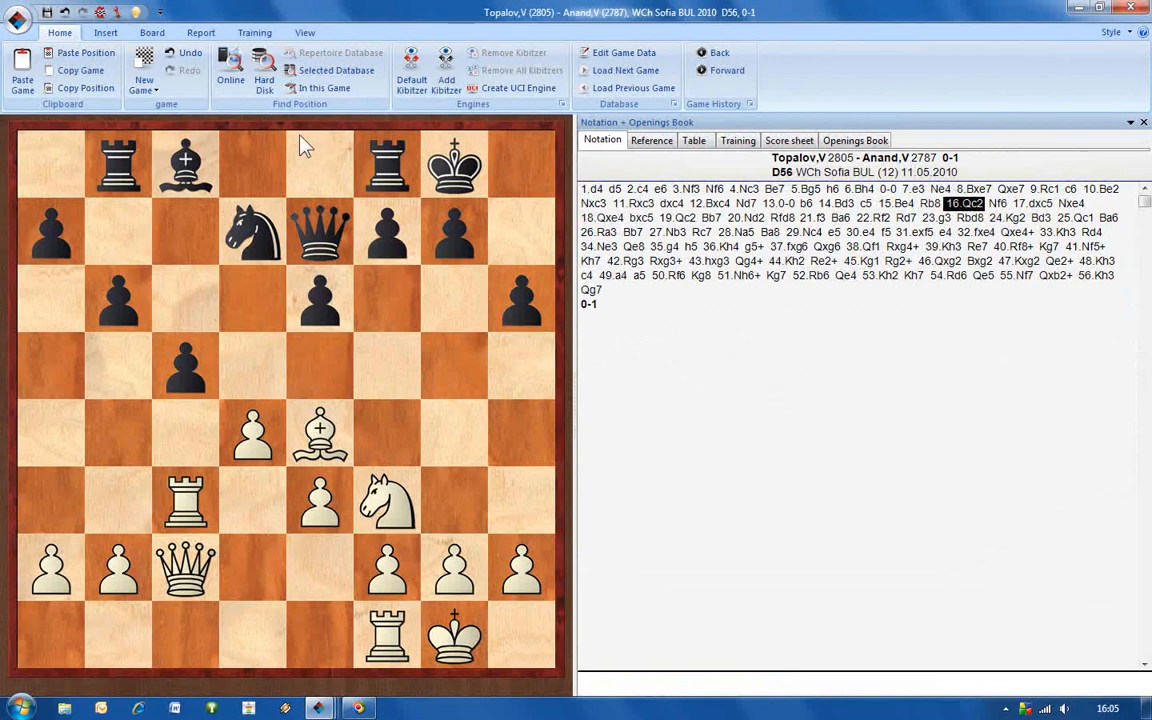
Search the online database for the position after 16.Qc2 and preview the found 2010 games from Babula–Toufighi to Topalov–Anand.
left_click(230, 72)
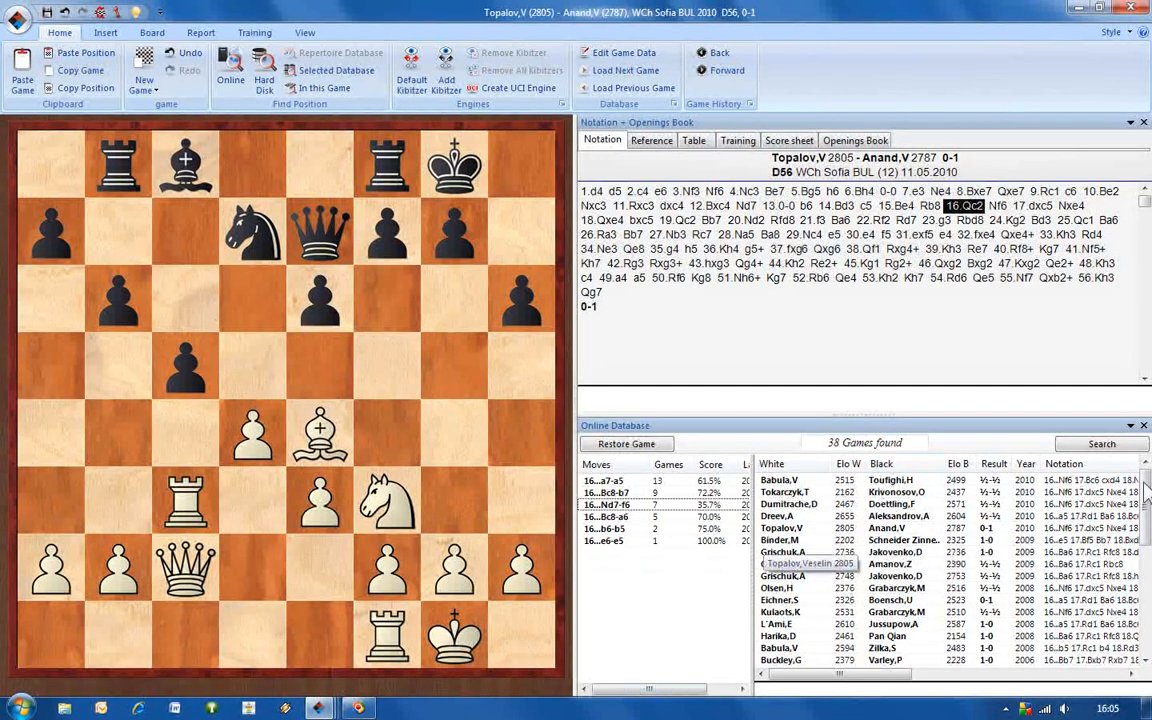
mouse_move(1147, 490)
left_mouse_down()
mouse_move(1145, 618)
mouse_move(1148, 482)
left_mouse_up()
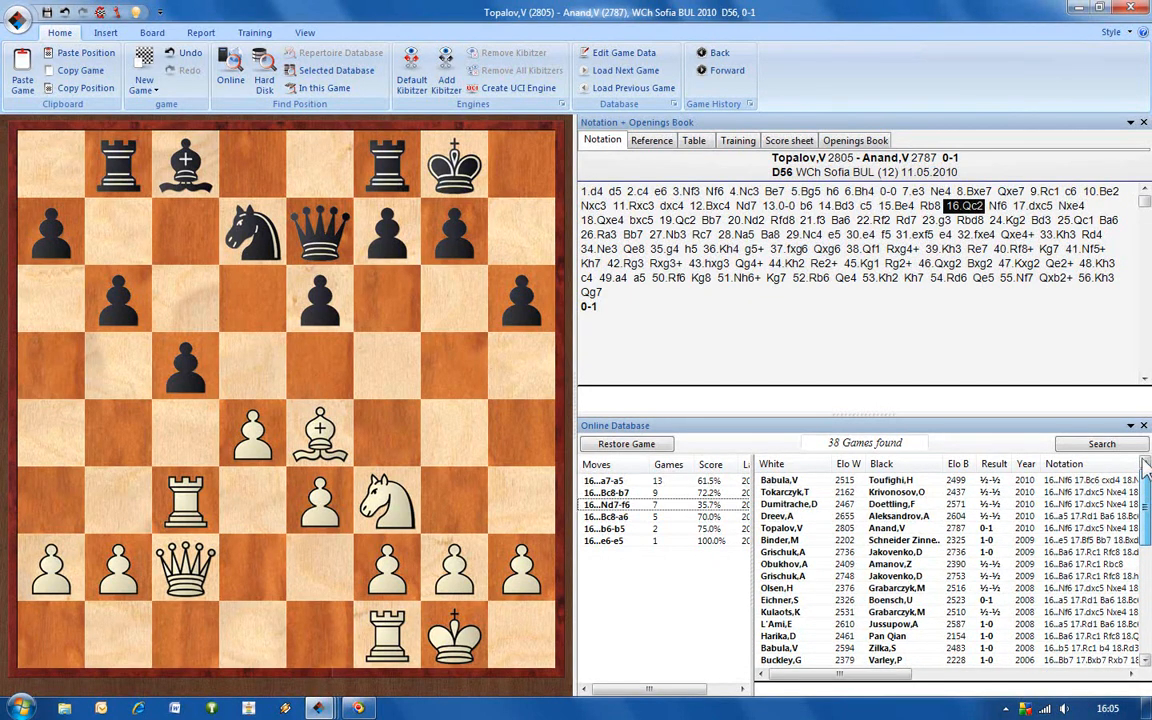
left_click(1022, 485)
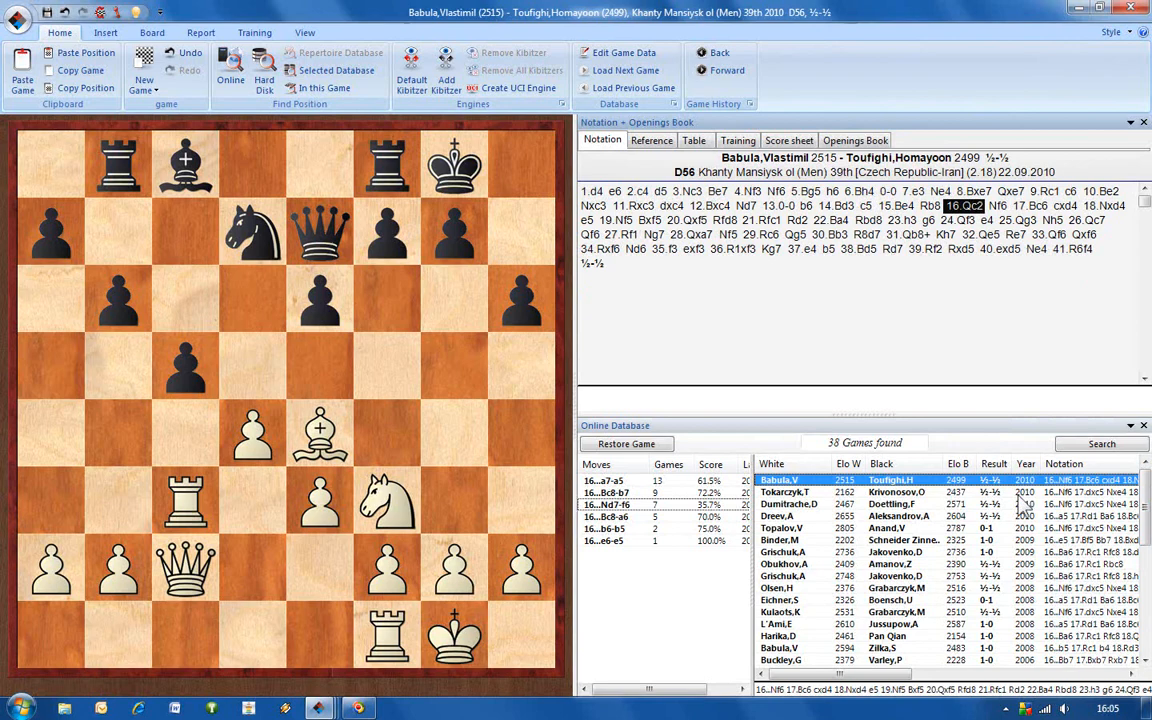
left_click(1018, 494)
left_click(1015, 506)
left_click(1017, 516)
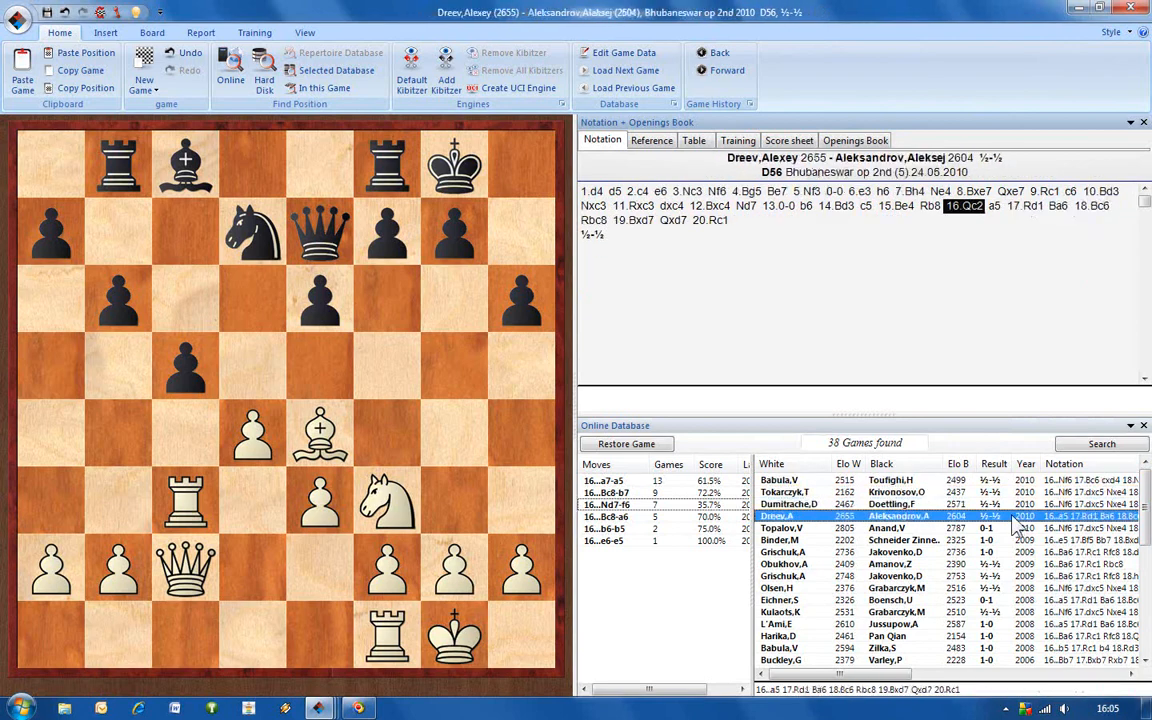
left_click(1012, 529)
scroll(1012, 540, "down", 4)
left_click_drag(1149, 568, 1148, 502)
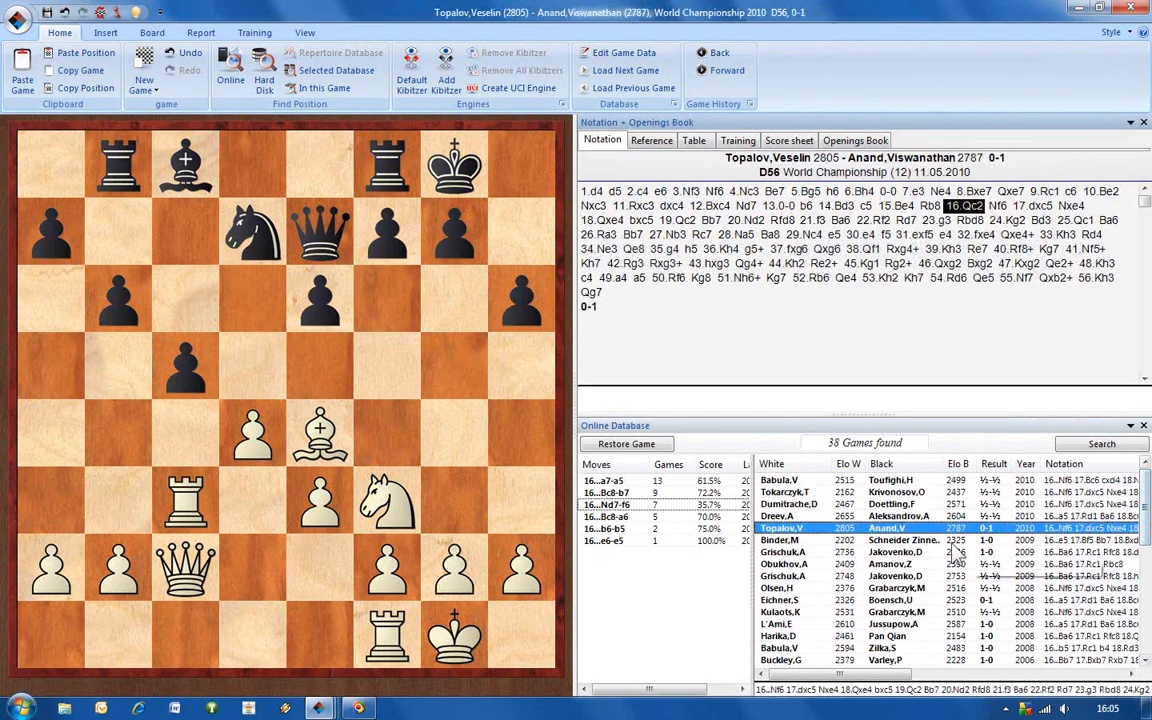
Preview the found games again in reverse order, from Dreev–Aleksandrov back up to Babula–Toufighi.
left_click(866, 515)
left_click(856, 504)
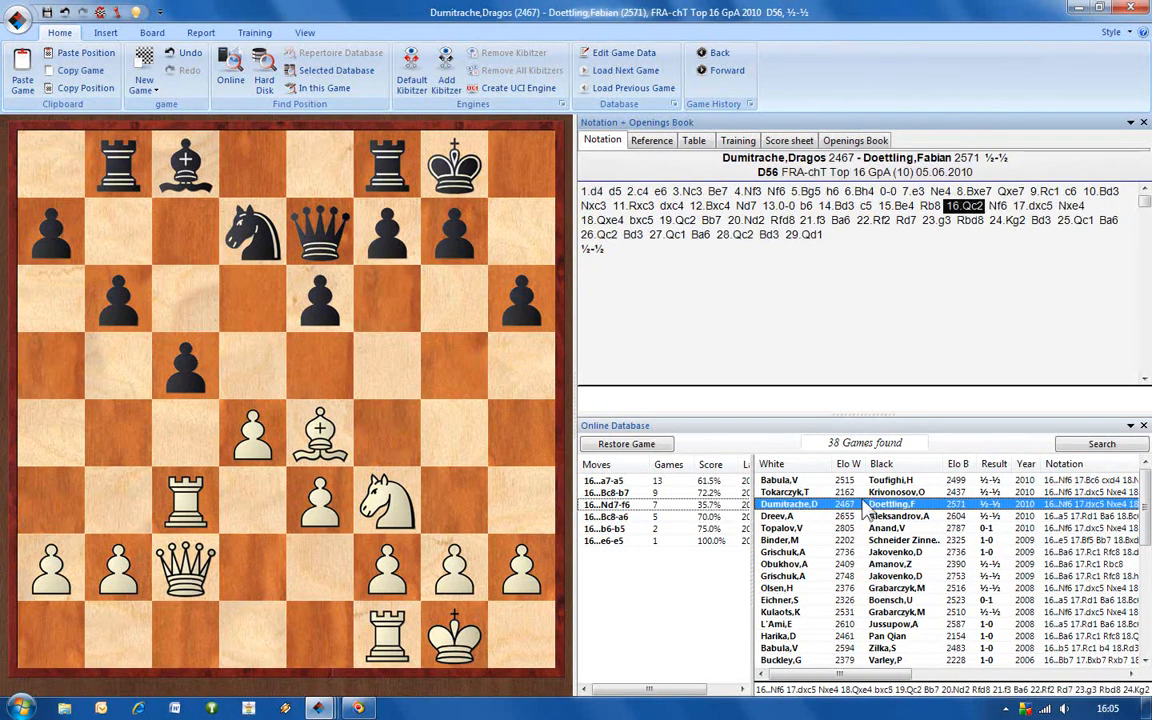
left_click(849, 493)
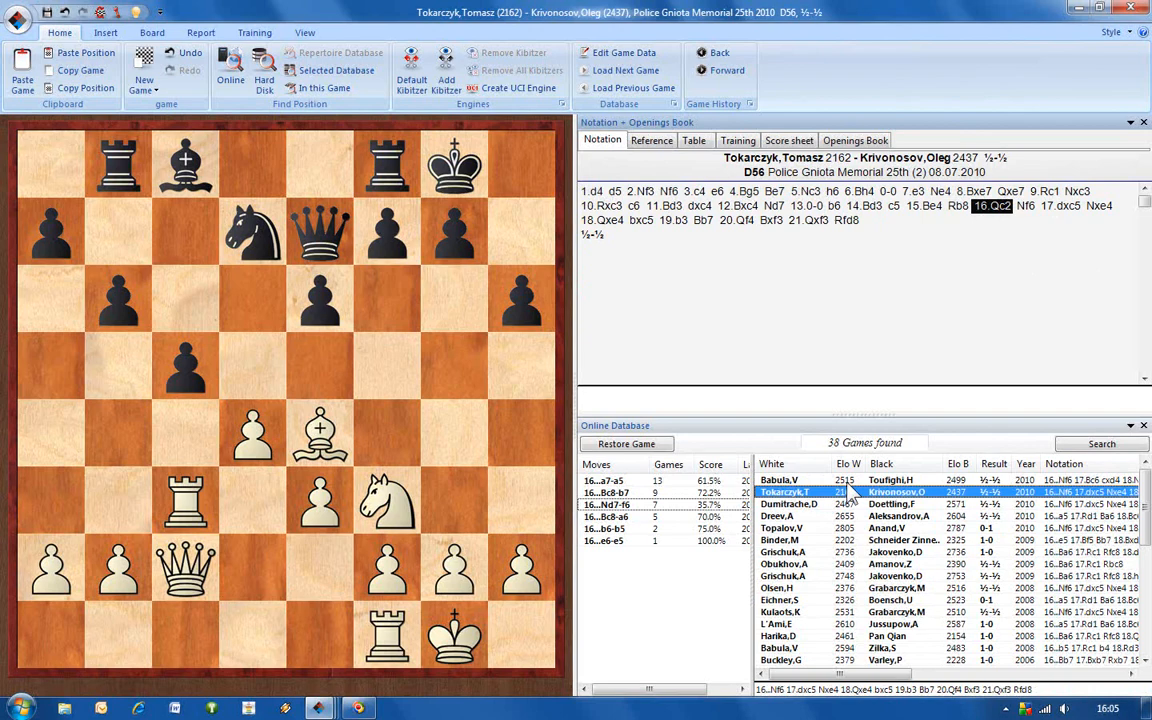
left_click(850, 481)
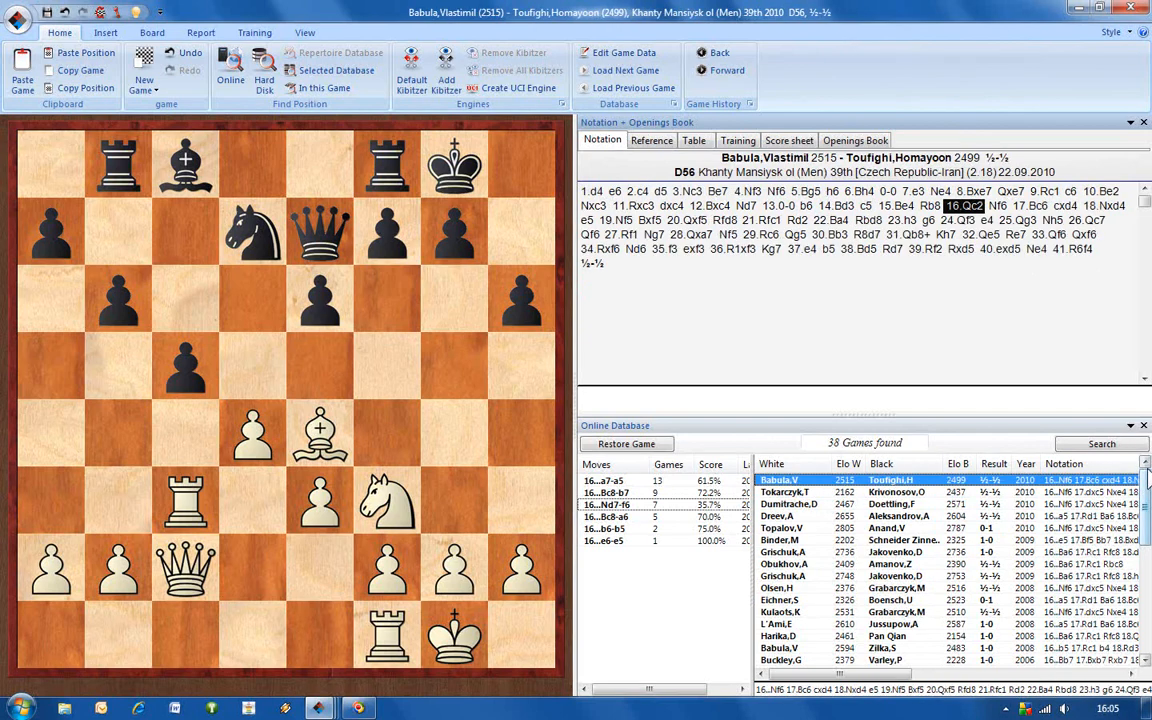
Look through the whole list of found games, and close the board and SofiaWC database windows.
left_click_drag(1148, 485, 1148, 605)
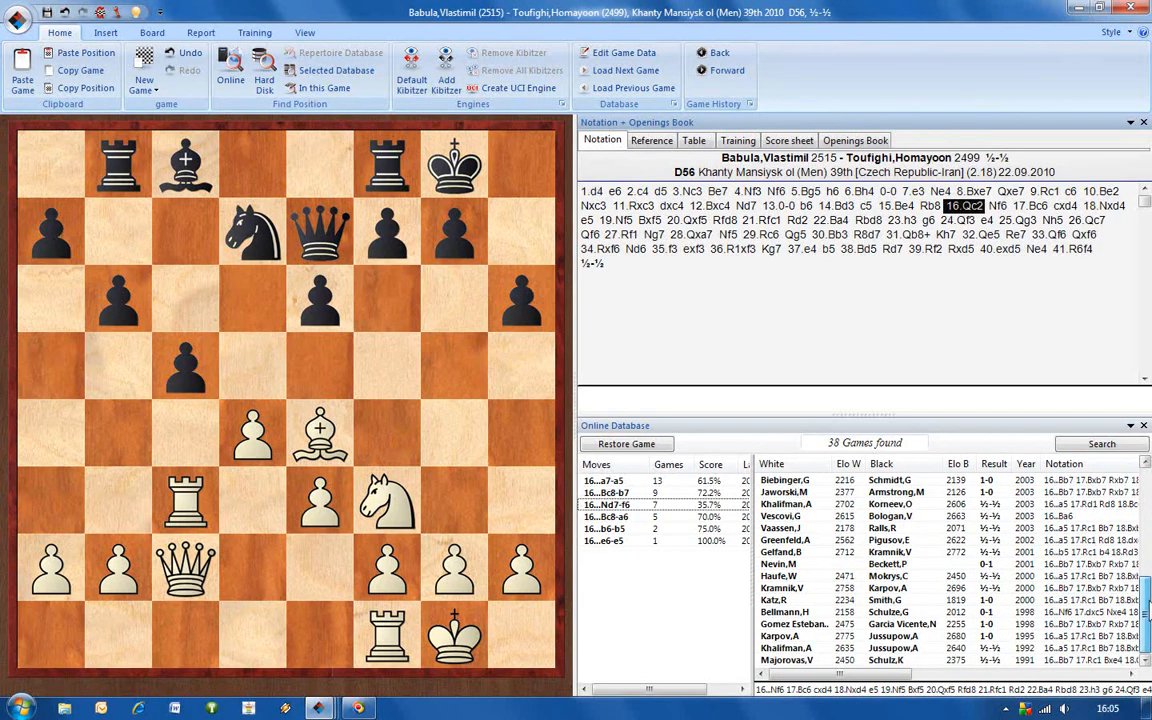
left_click_drag(1148, 605, 1148, 482)
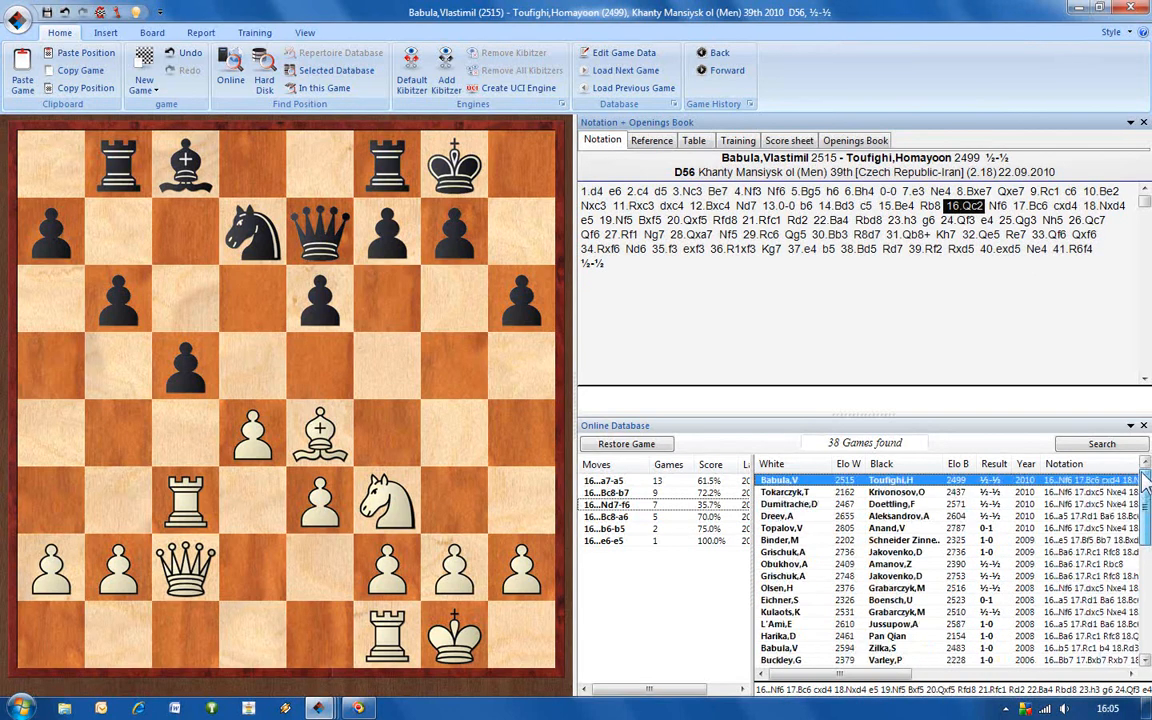
left_click(1138, 8)
left_click(1138, 8)
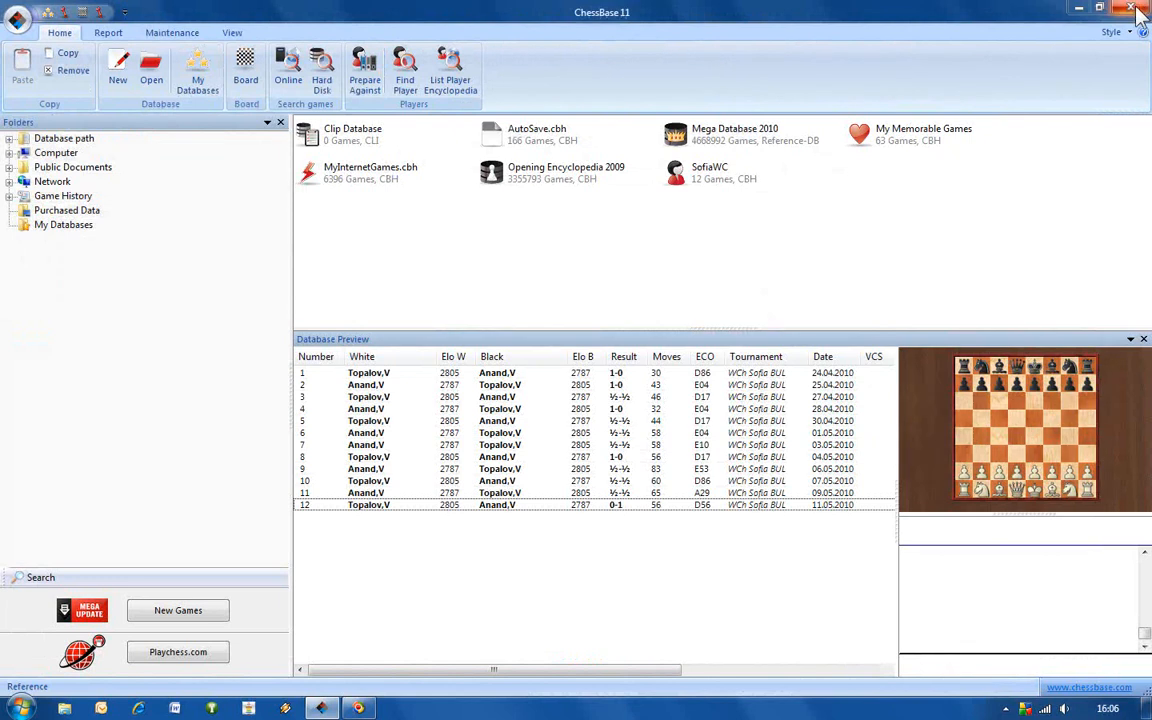